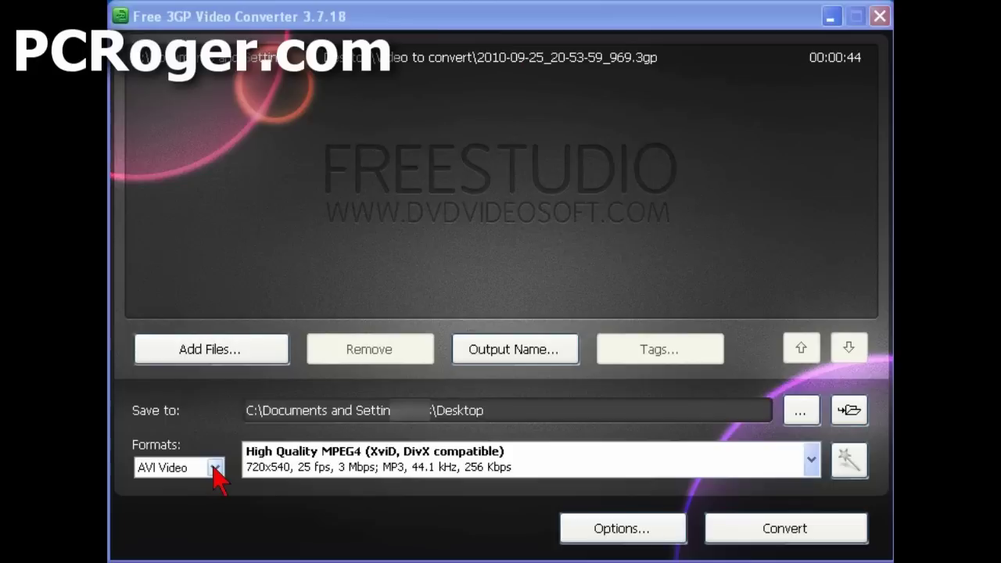
- Choose AVI Video as the output format and review its available quality presets
click(215, 467)
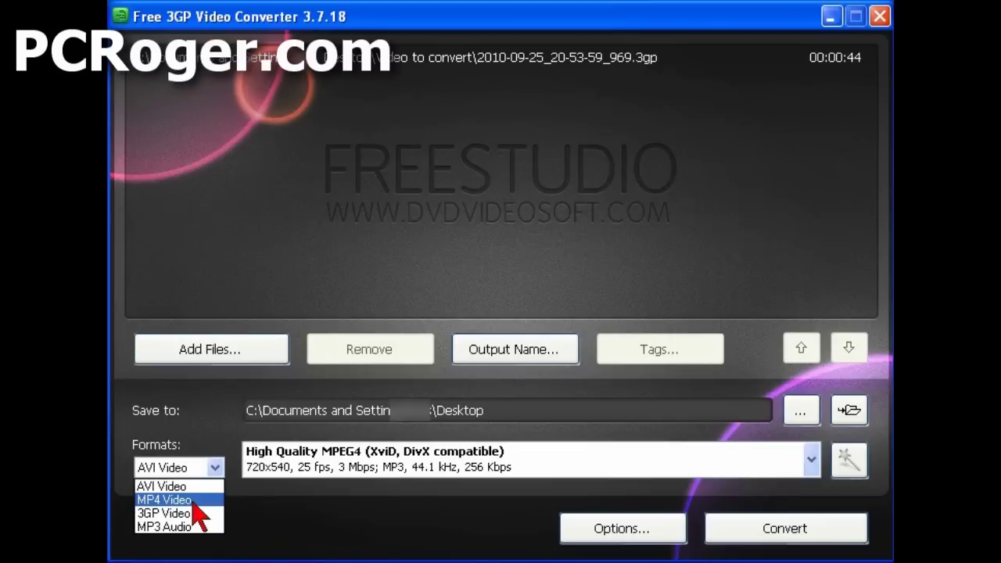
click(193, 486)
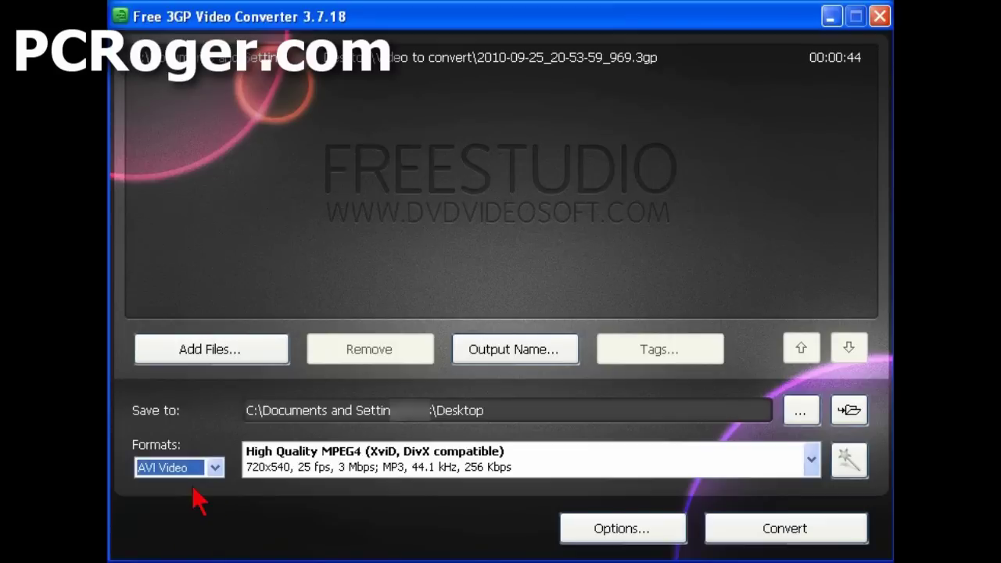
click(812, 461)
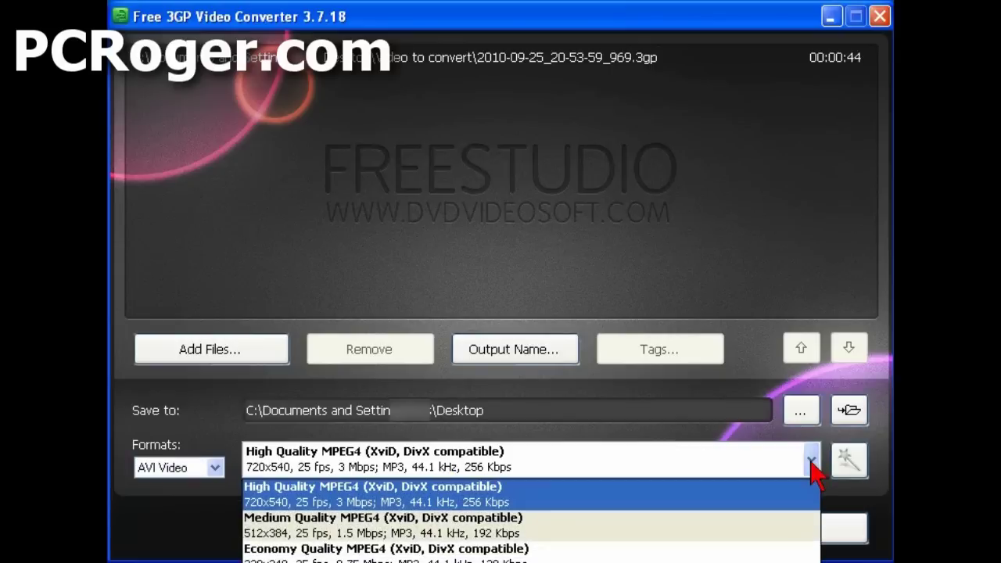
click(812, 463)
- Switch the output format to MP4 Video and browse its iPod quality presets
click(215, 468)
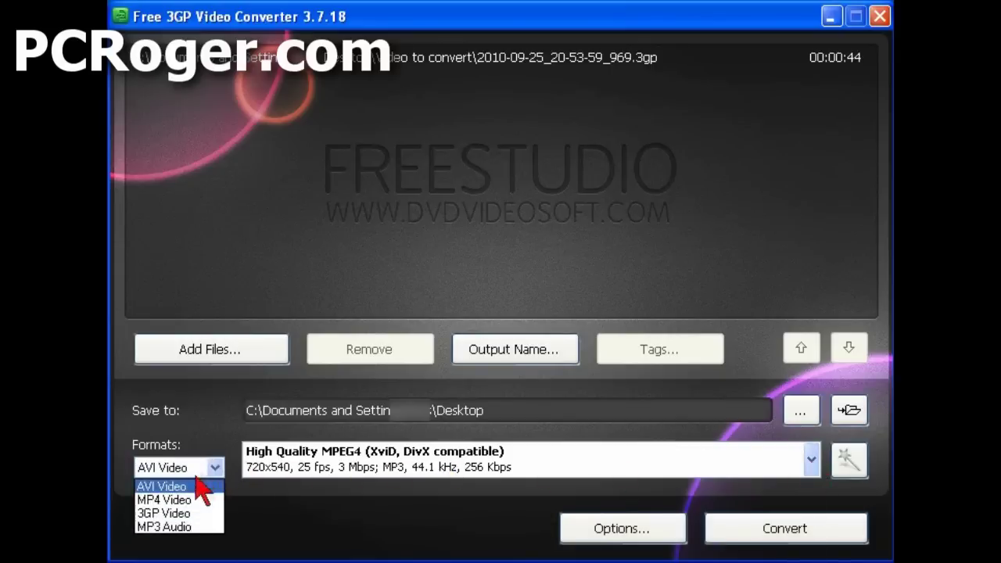
click(185, 500)
click(811, 463)
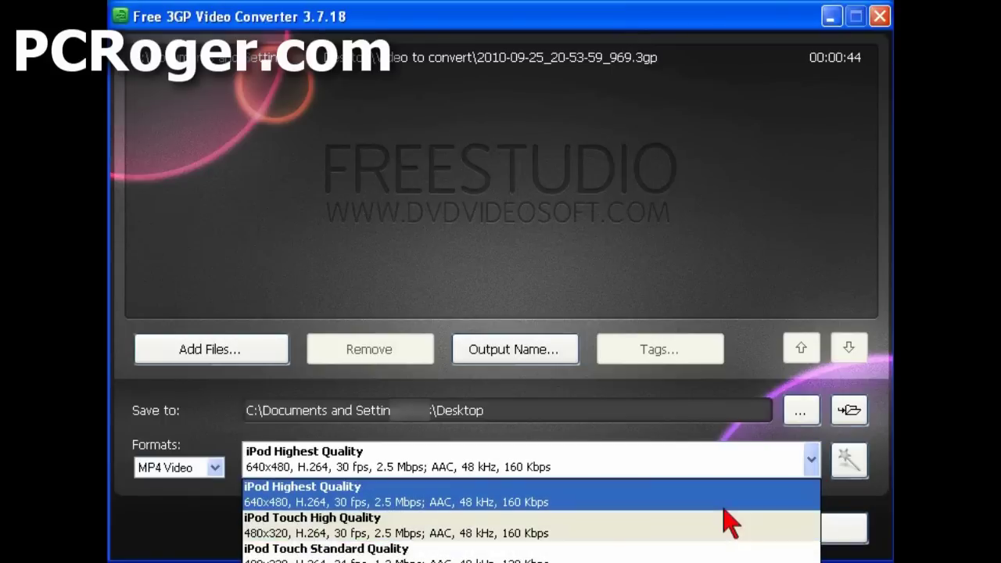
key(Down)
key(Down)
key(Down)
key(Down)
key(Down)
key(Down)
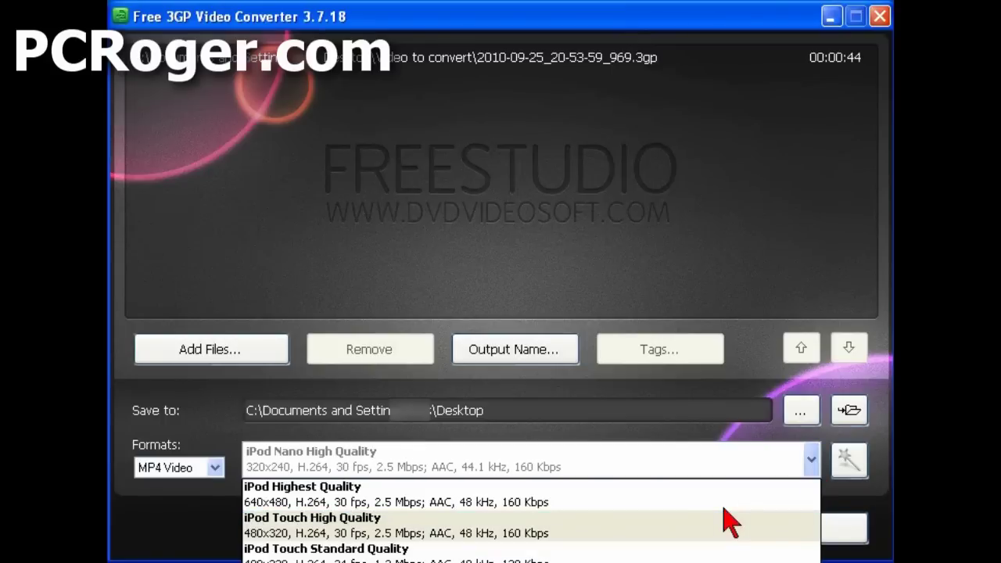
key(Down)
key(Up)
key(Up)
key(Up)
key(Up)
key(Up)
key(Up)
key(Up)
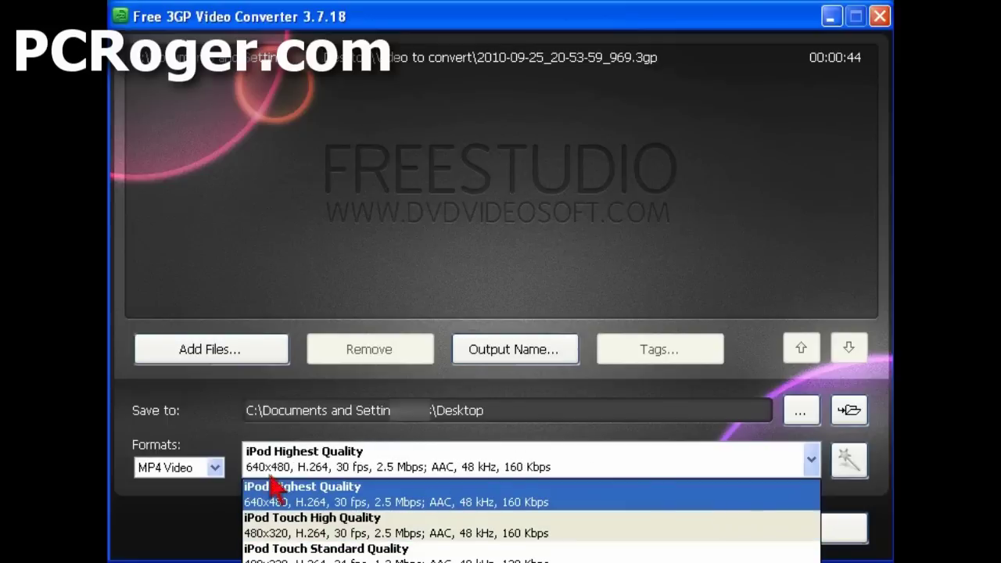
- Set the output format back to AVI Video
click(220, 471)
click(215, 468)
click(165, 486)
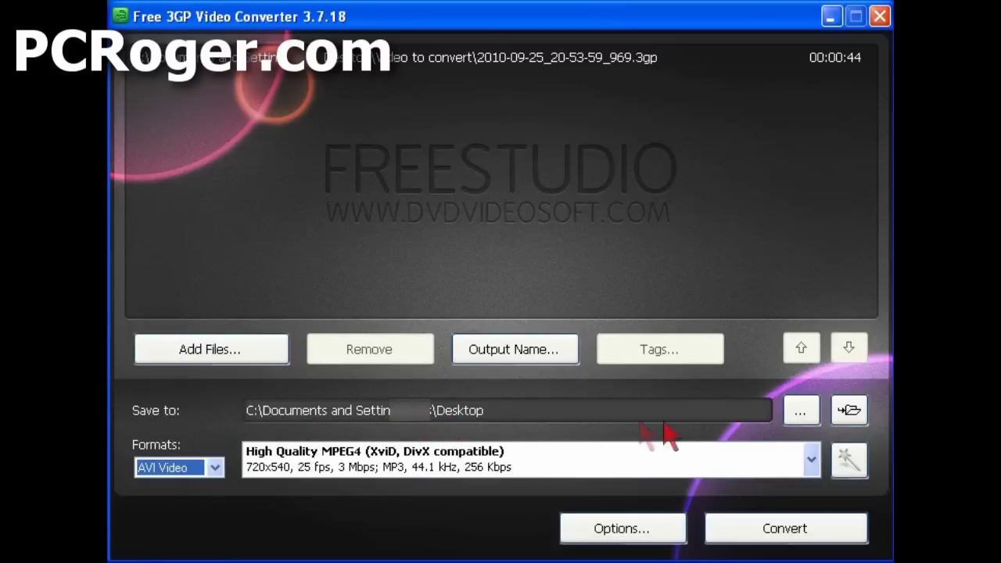
- Review the available themes in the program options and close the options
click(646, 530)
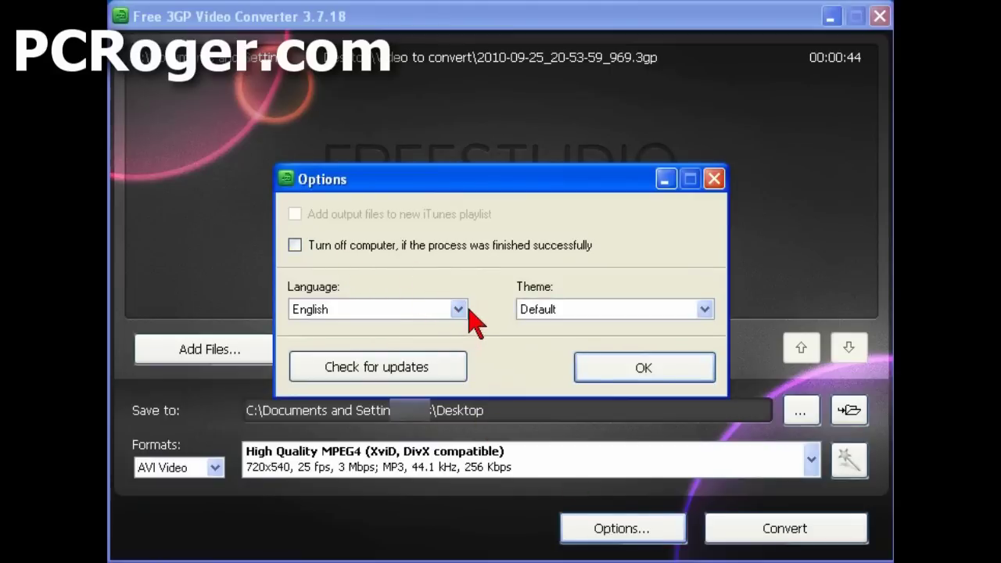
click(704, 310)
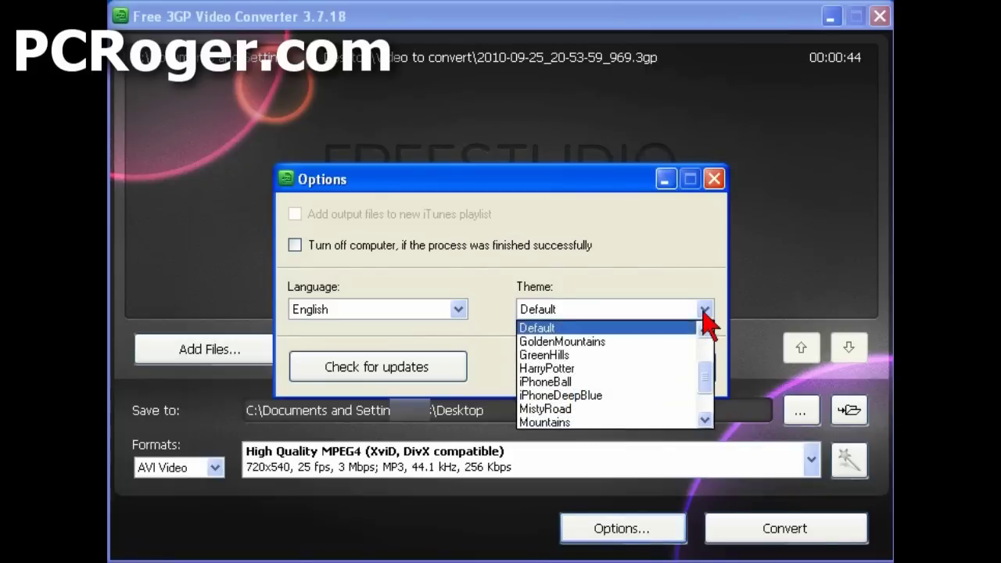
click(704, 313)
click(600, 374)
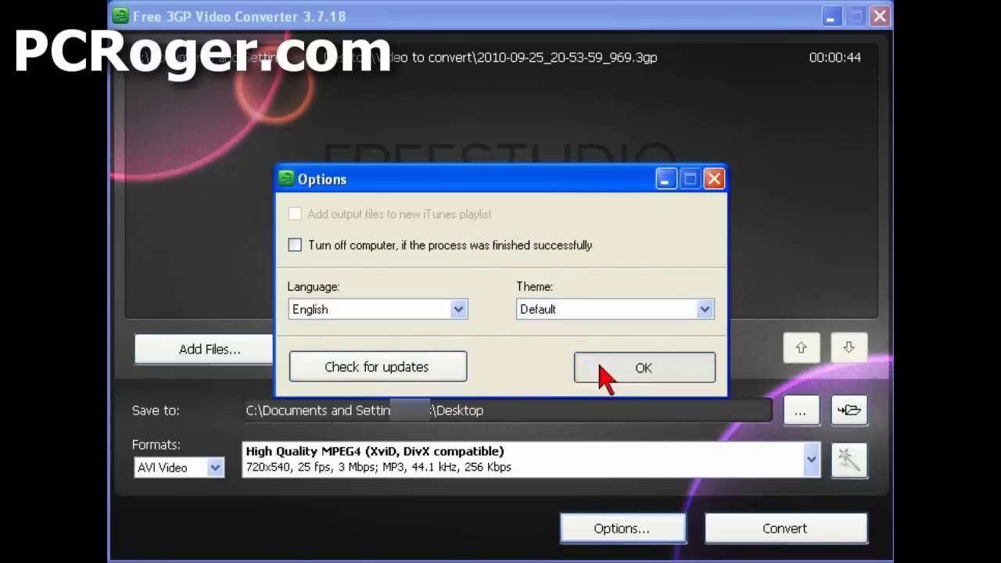
- Convert the loaded 3GP video to AVI with the High Quality MPEG4 preset and dismiss the completion window
click(786, 532)
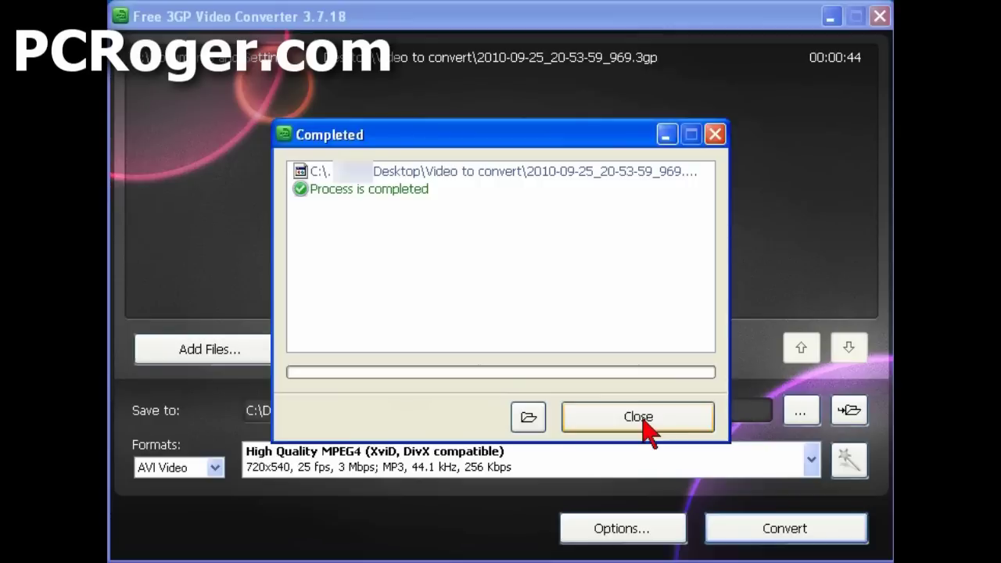
click(587, 416)
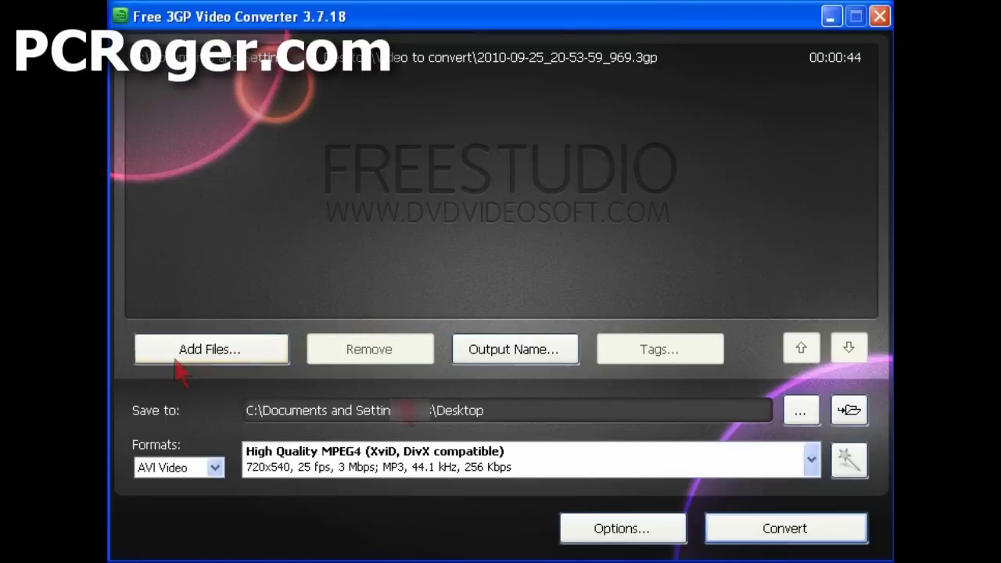
- Look at the file selection for adding videos and the custom output name settings, cancelling both
click(209, 349)
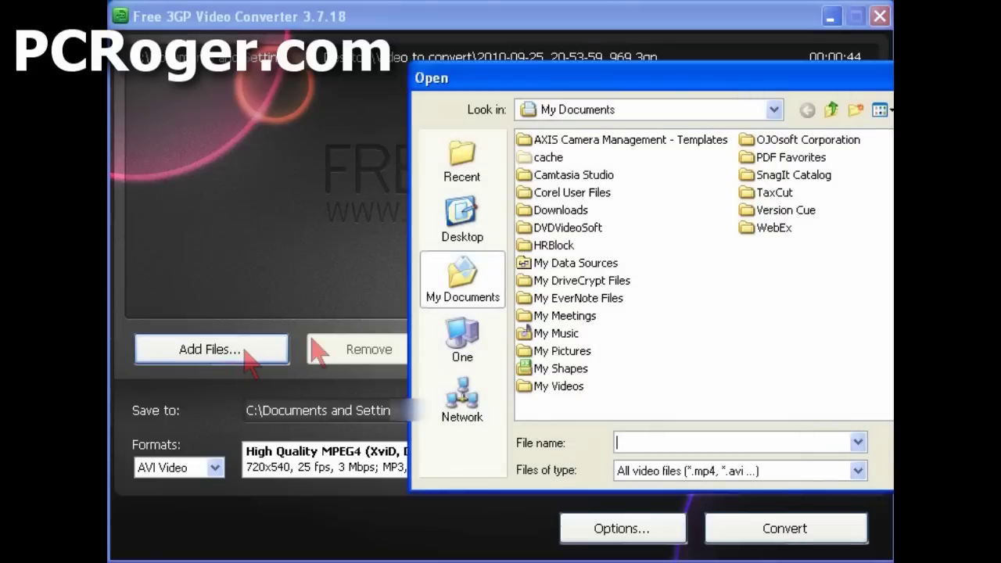
key(Escape)
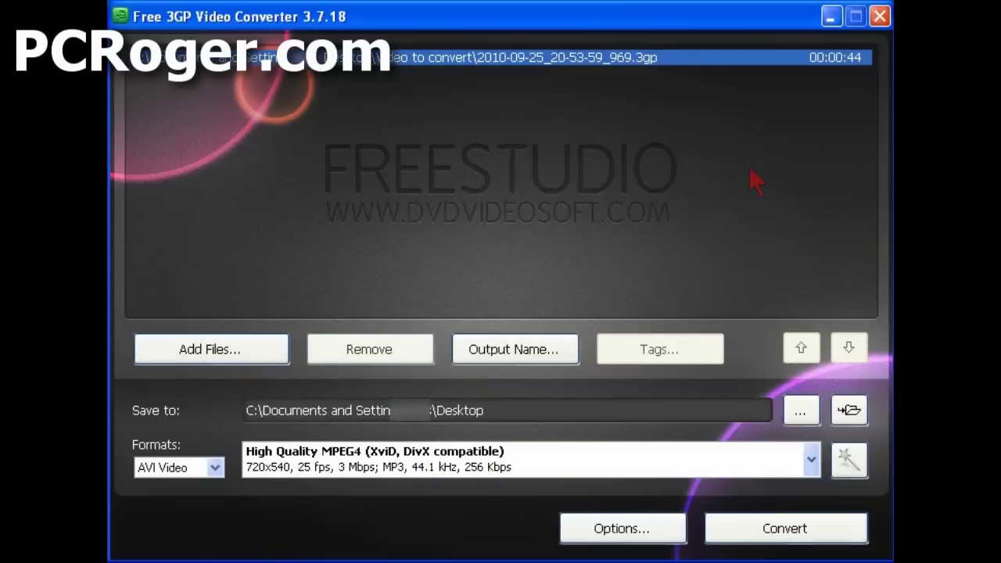
click(550, 356)
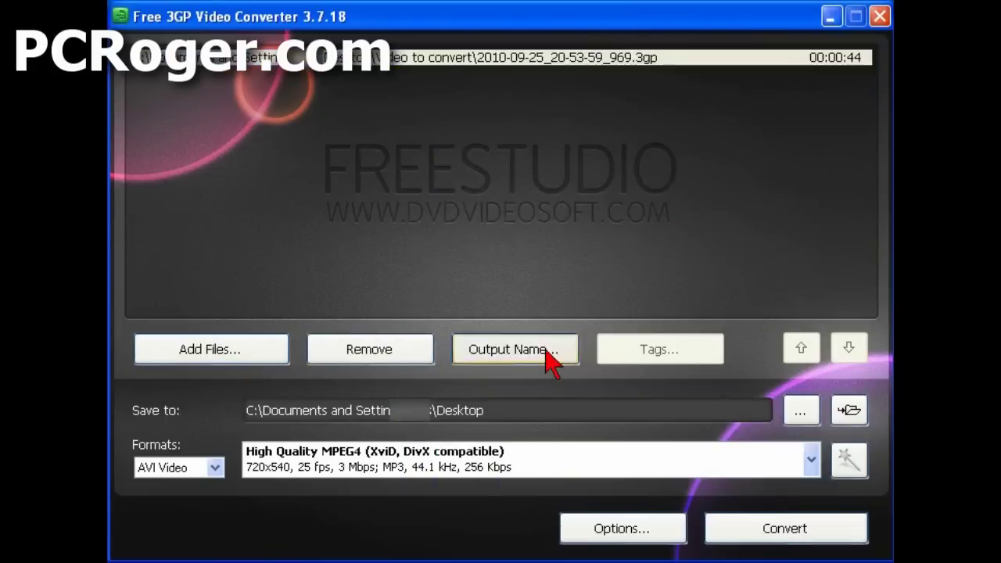
click(575, 438)
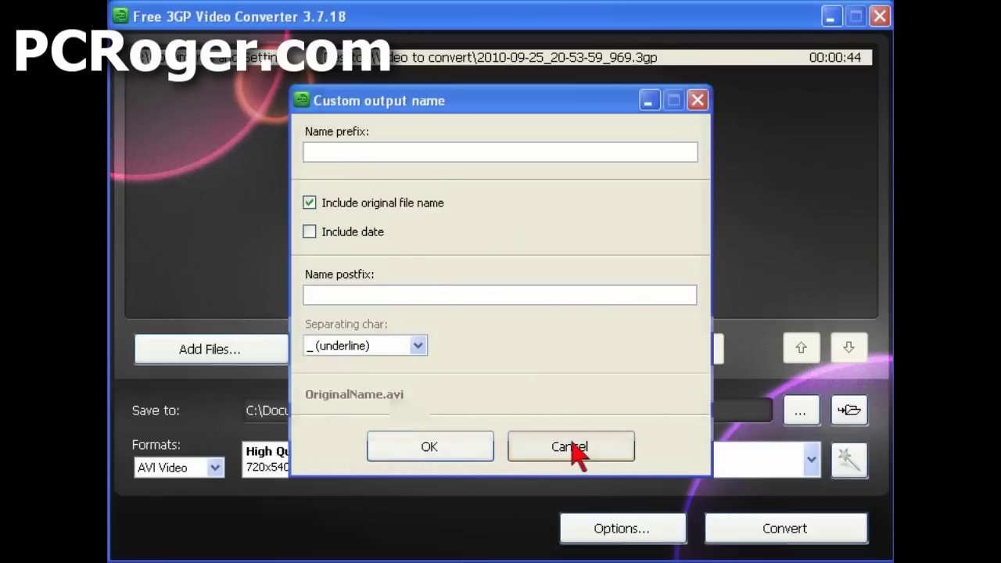